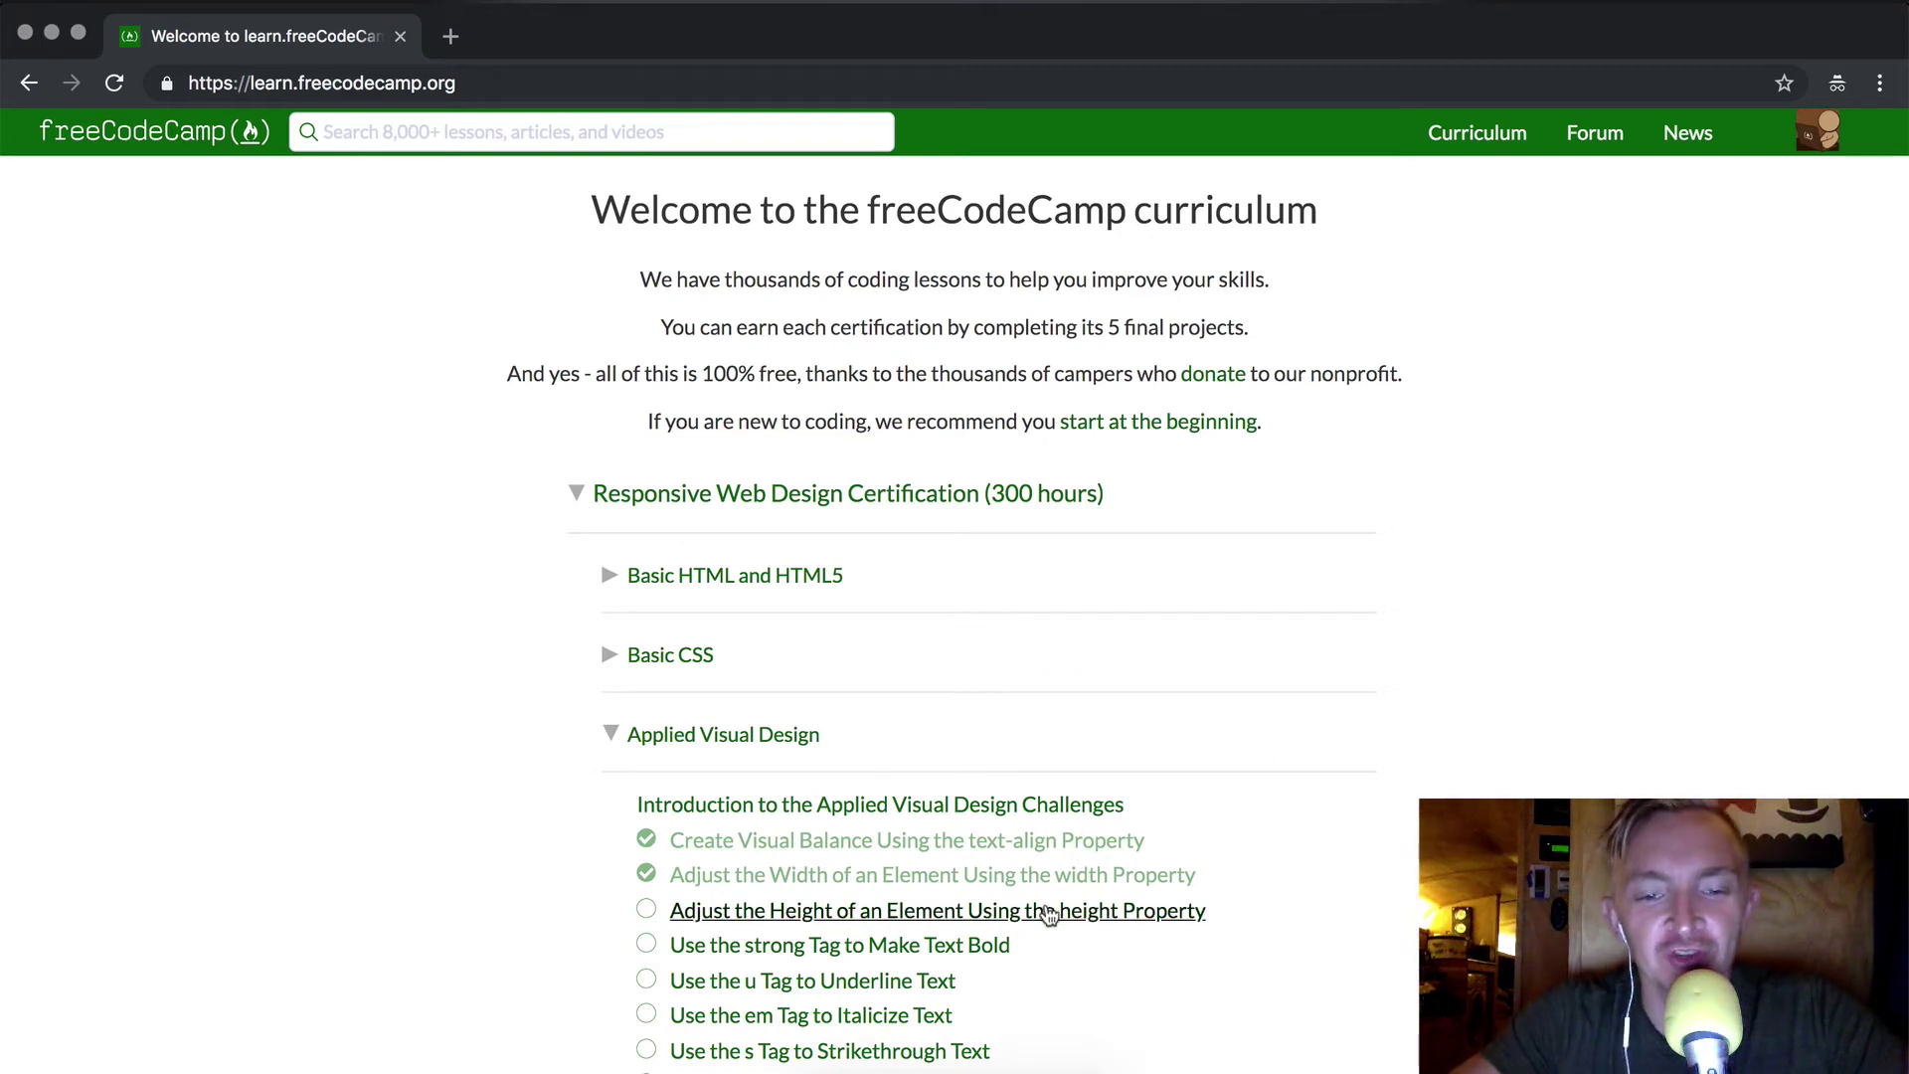
Open 'Adjust the Height of an Element Using the height Property' under Applied Visual Design
{"action": "left_click", "coordinate": [1048, 913]}
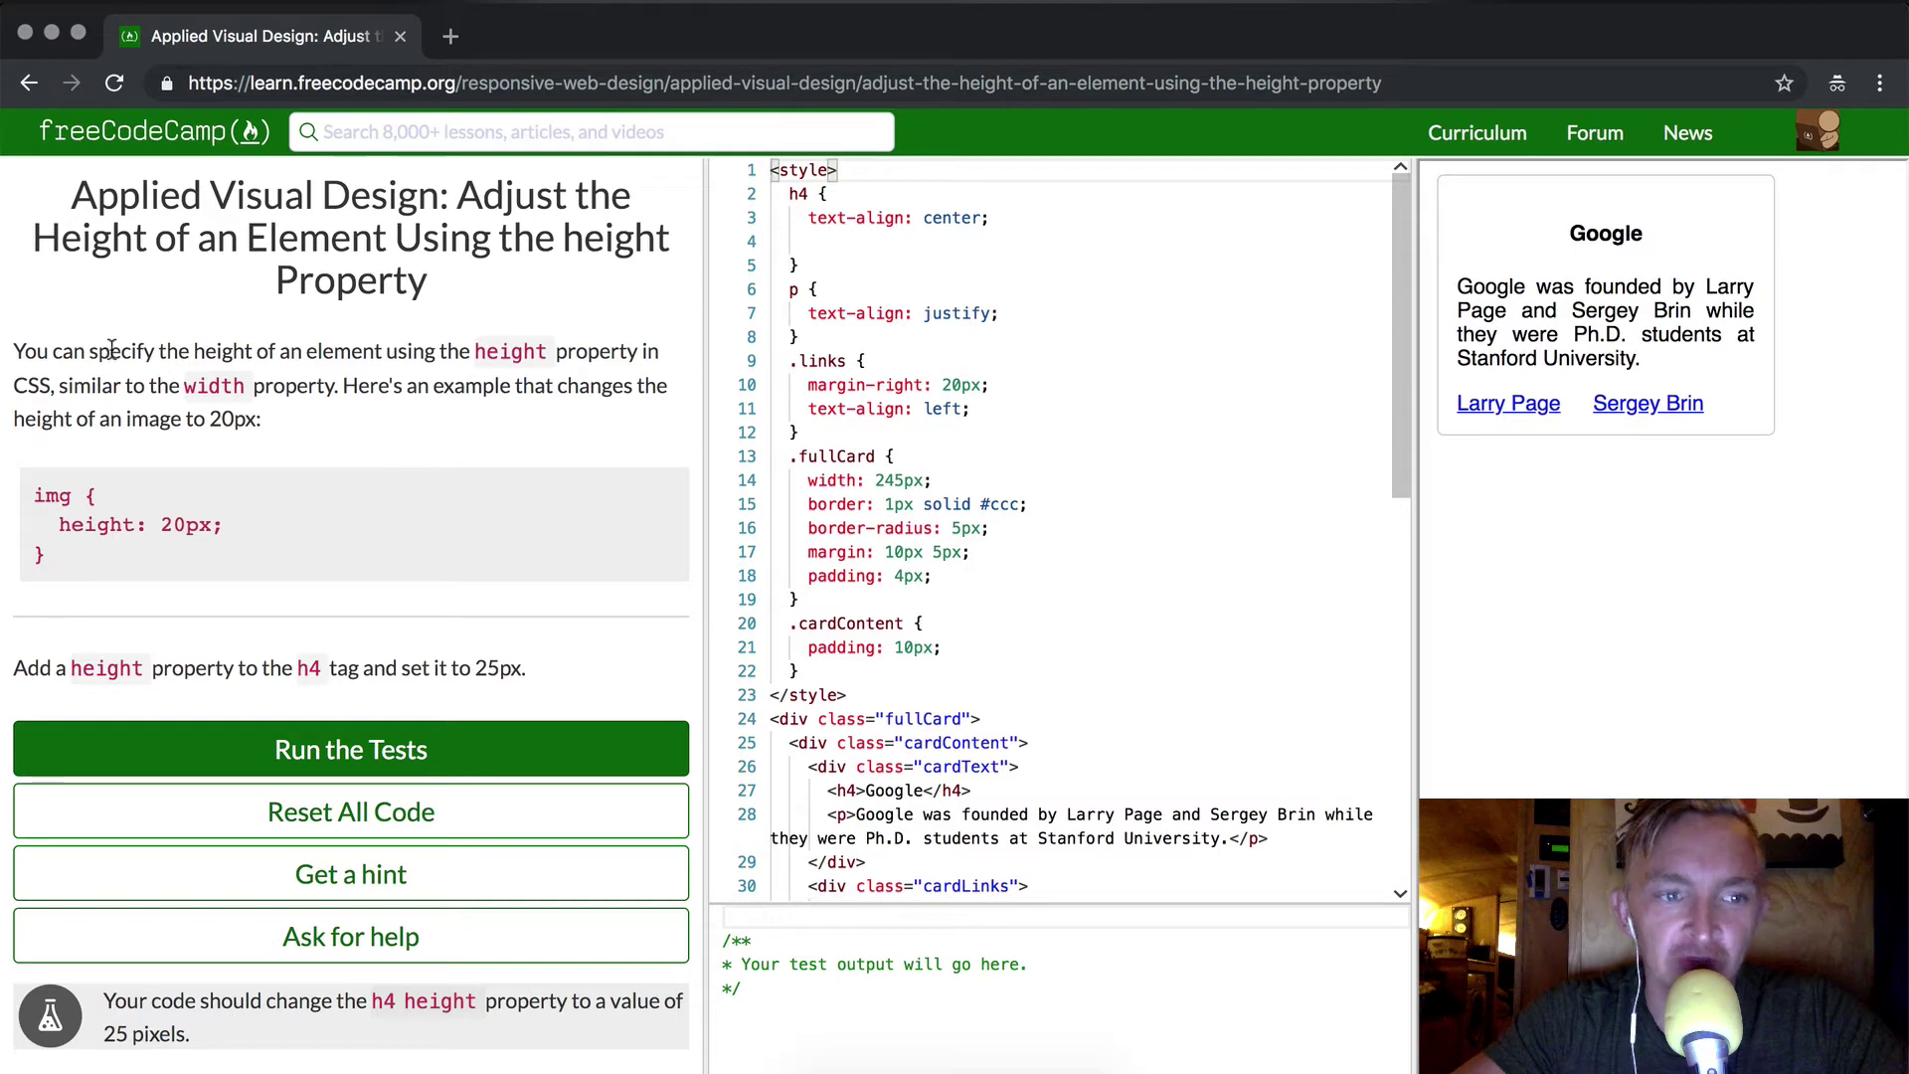
{"action": "left_click_drag", "start_coordinate": [93, 351], "coordinate": [437, 359]}
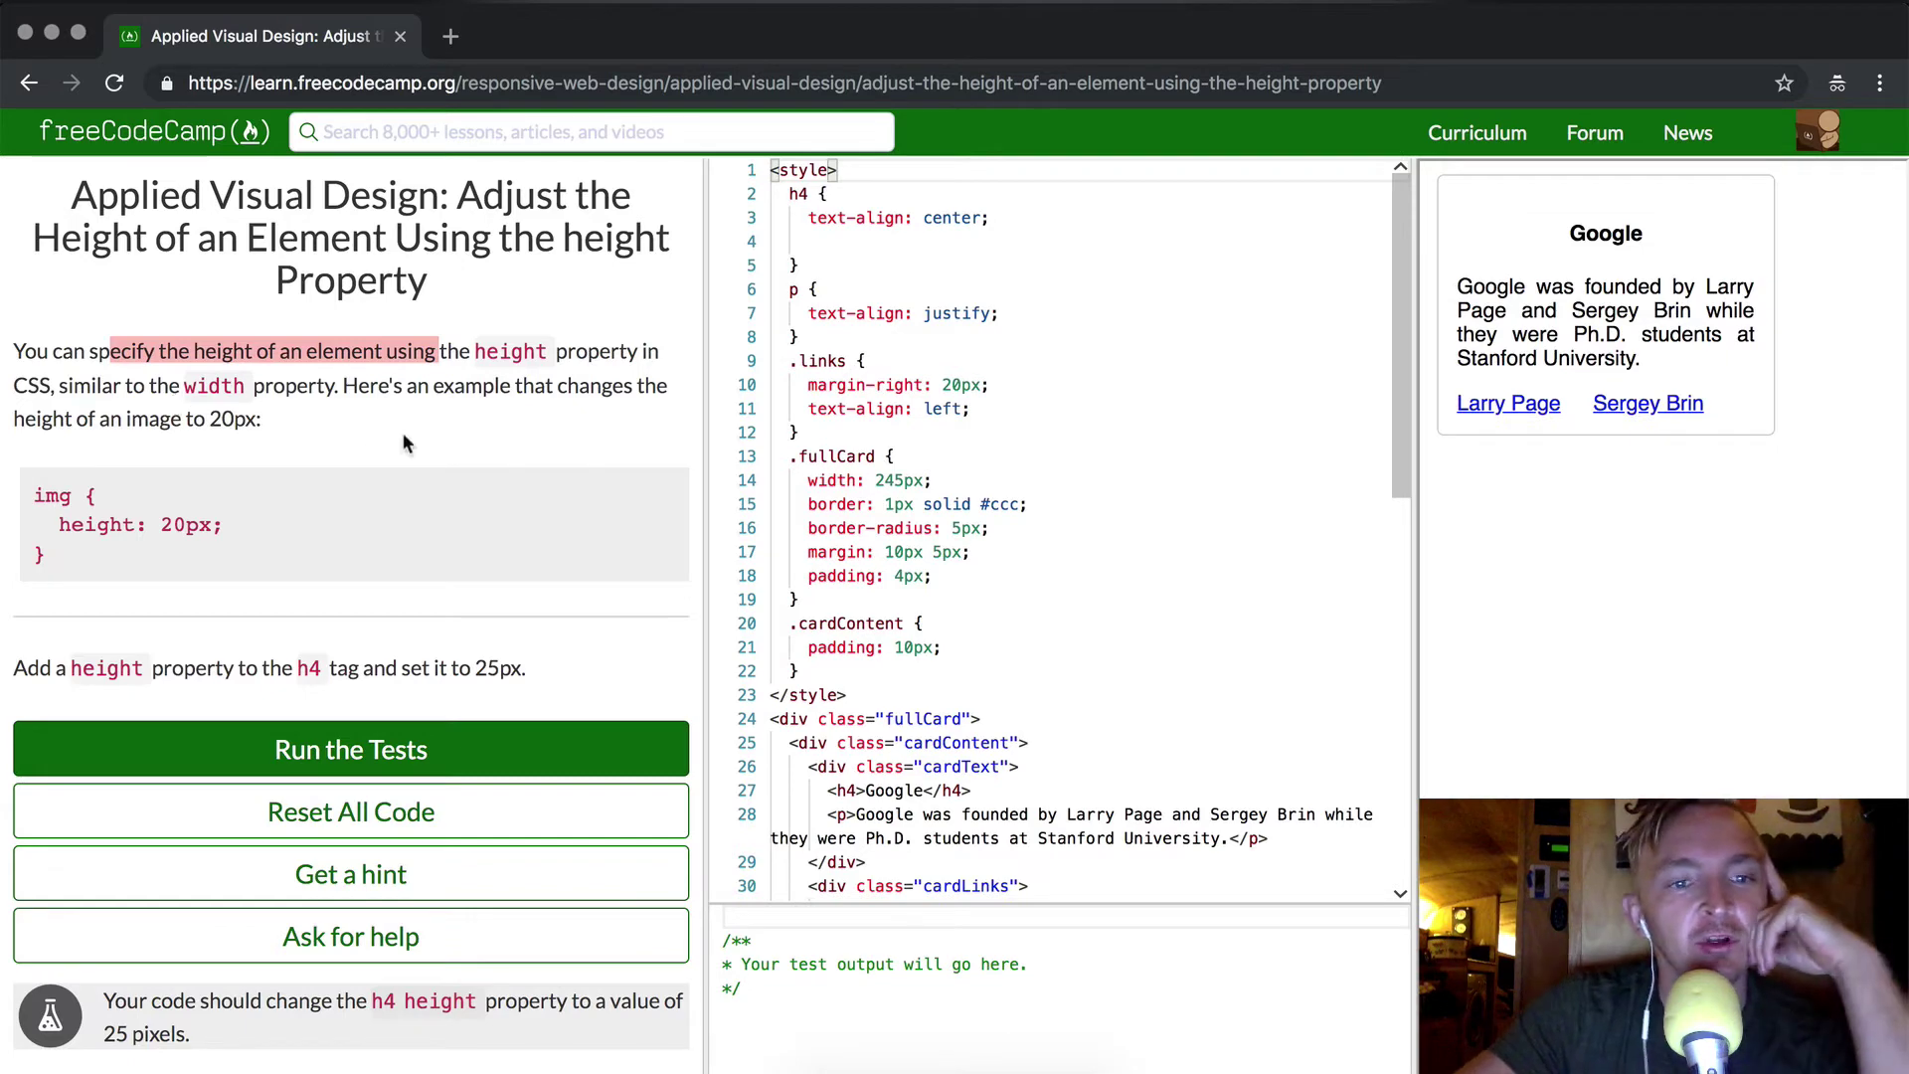
{"action": "left_click", "coordinate": [122, 407]}
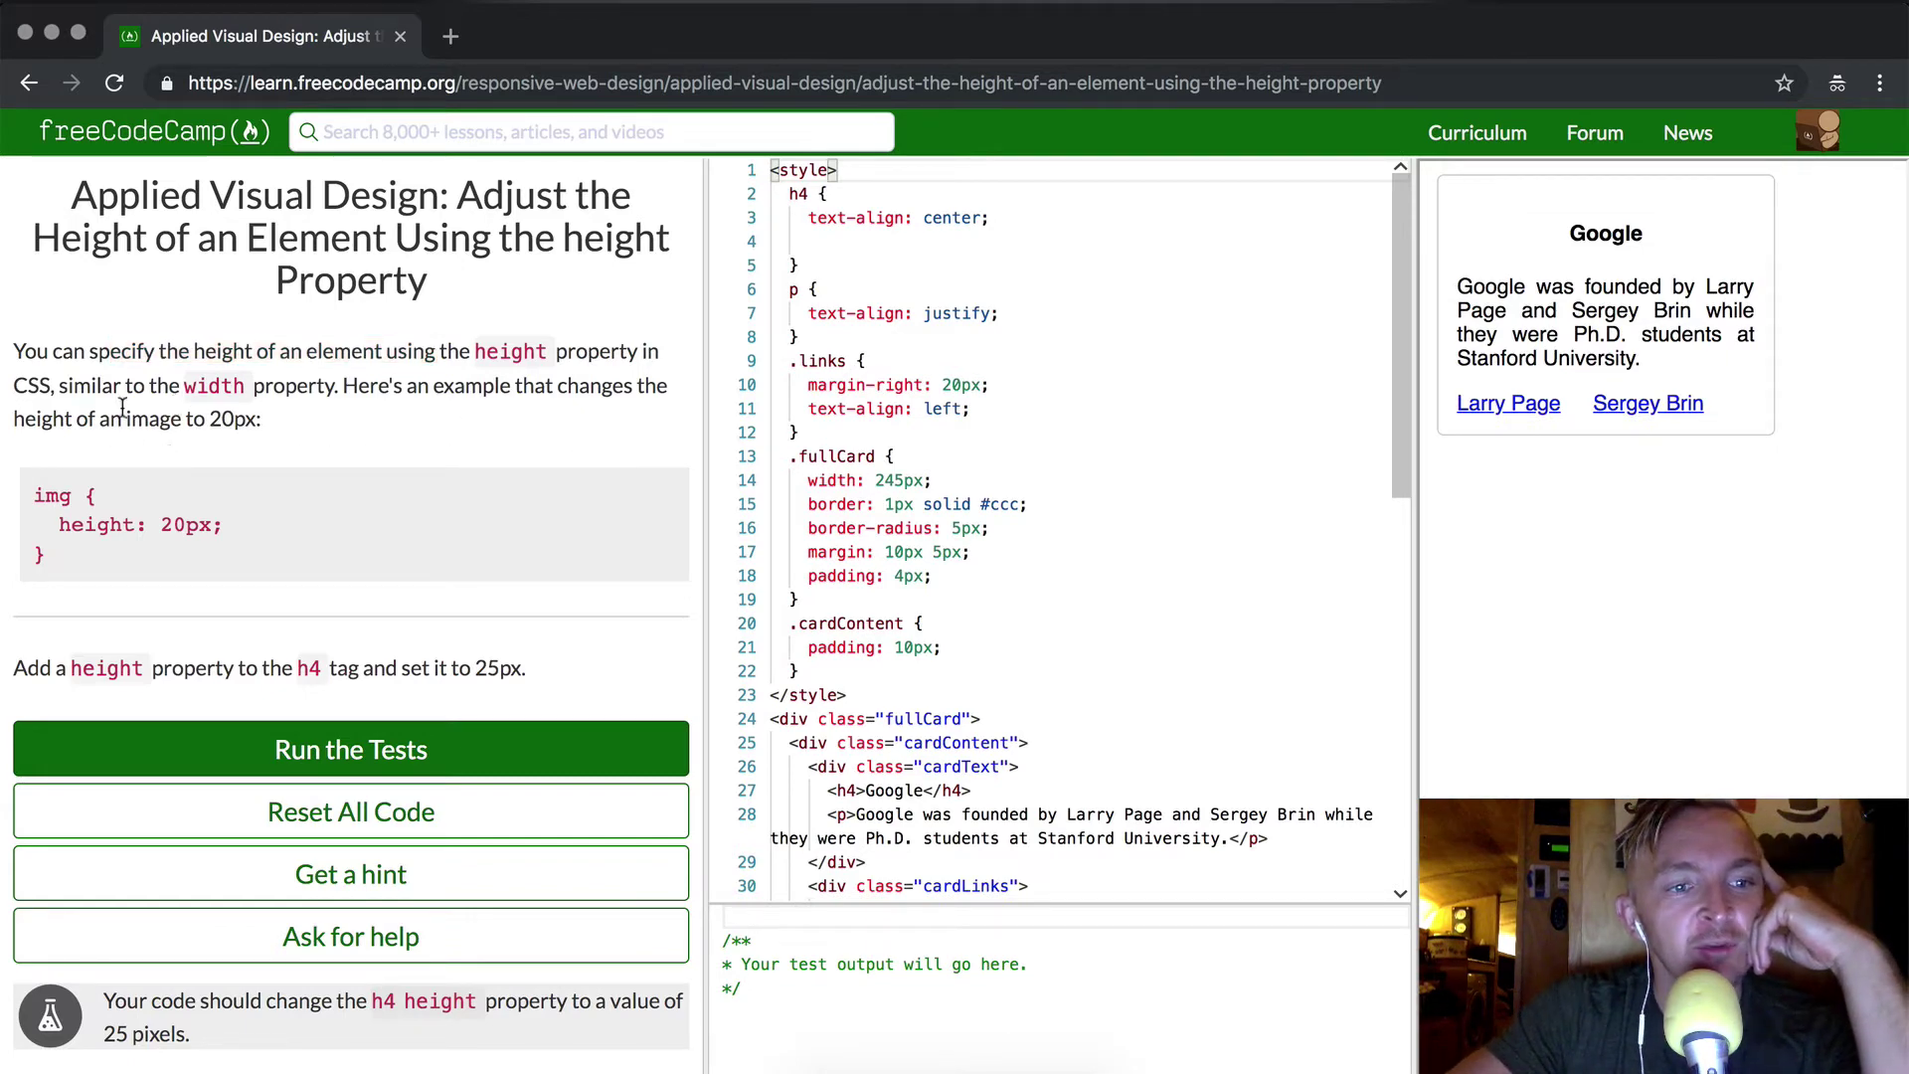
{"action": "left_click_drag", "start_coordinate": [122, 407], "coordinate": [258, 418]}
{"action": "left_click", "coordinate": [160, 546]}
{"action": "scroll", "coordinate": [1045, 597], "scroll_direction": "down", "scroll_amount": 8}
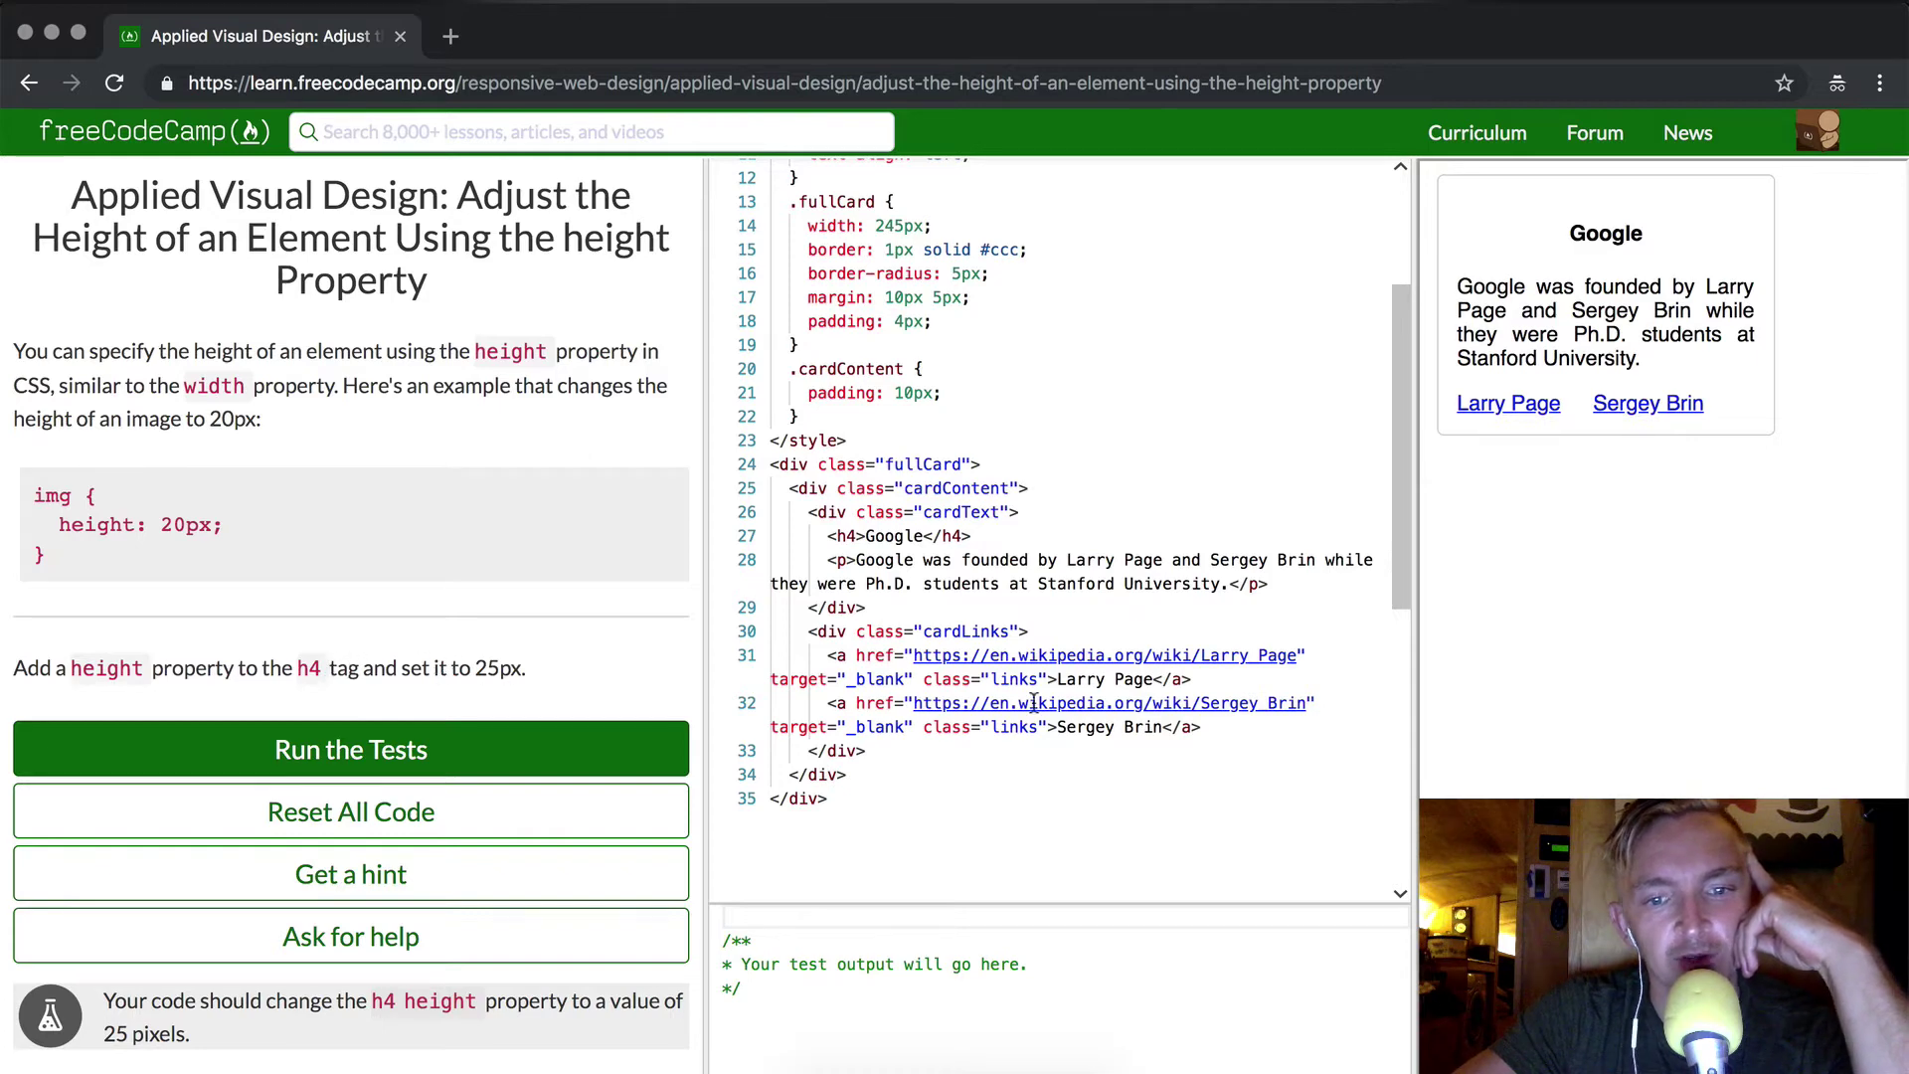
Add 'height: 25px;' to the h4 rule, then change it to 250px
{"action": "left_click", "coordinate": [884, 537]}
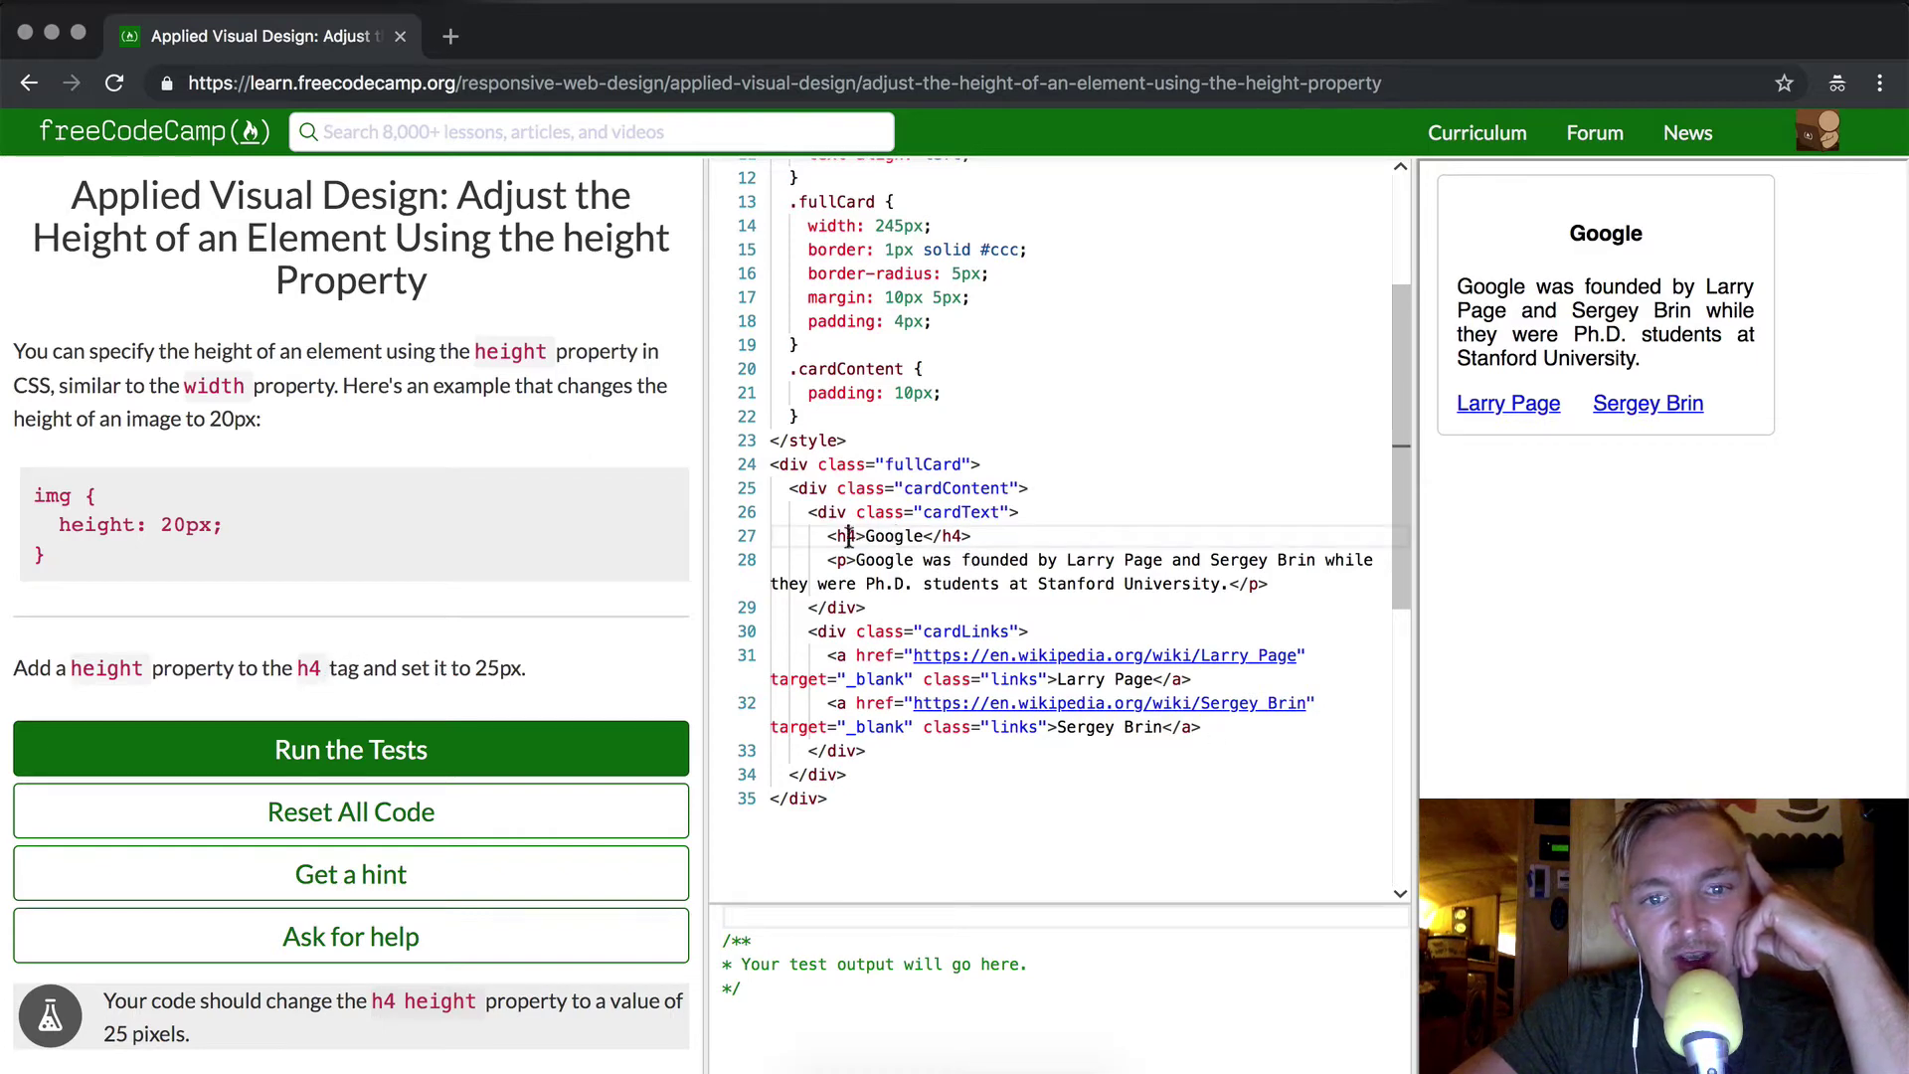
{"action": "scroll", "coordinate": [850, 535], "scroll_direction": "up", "scroll_amount": 5}
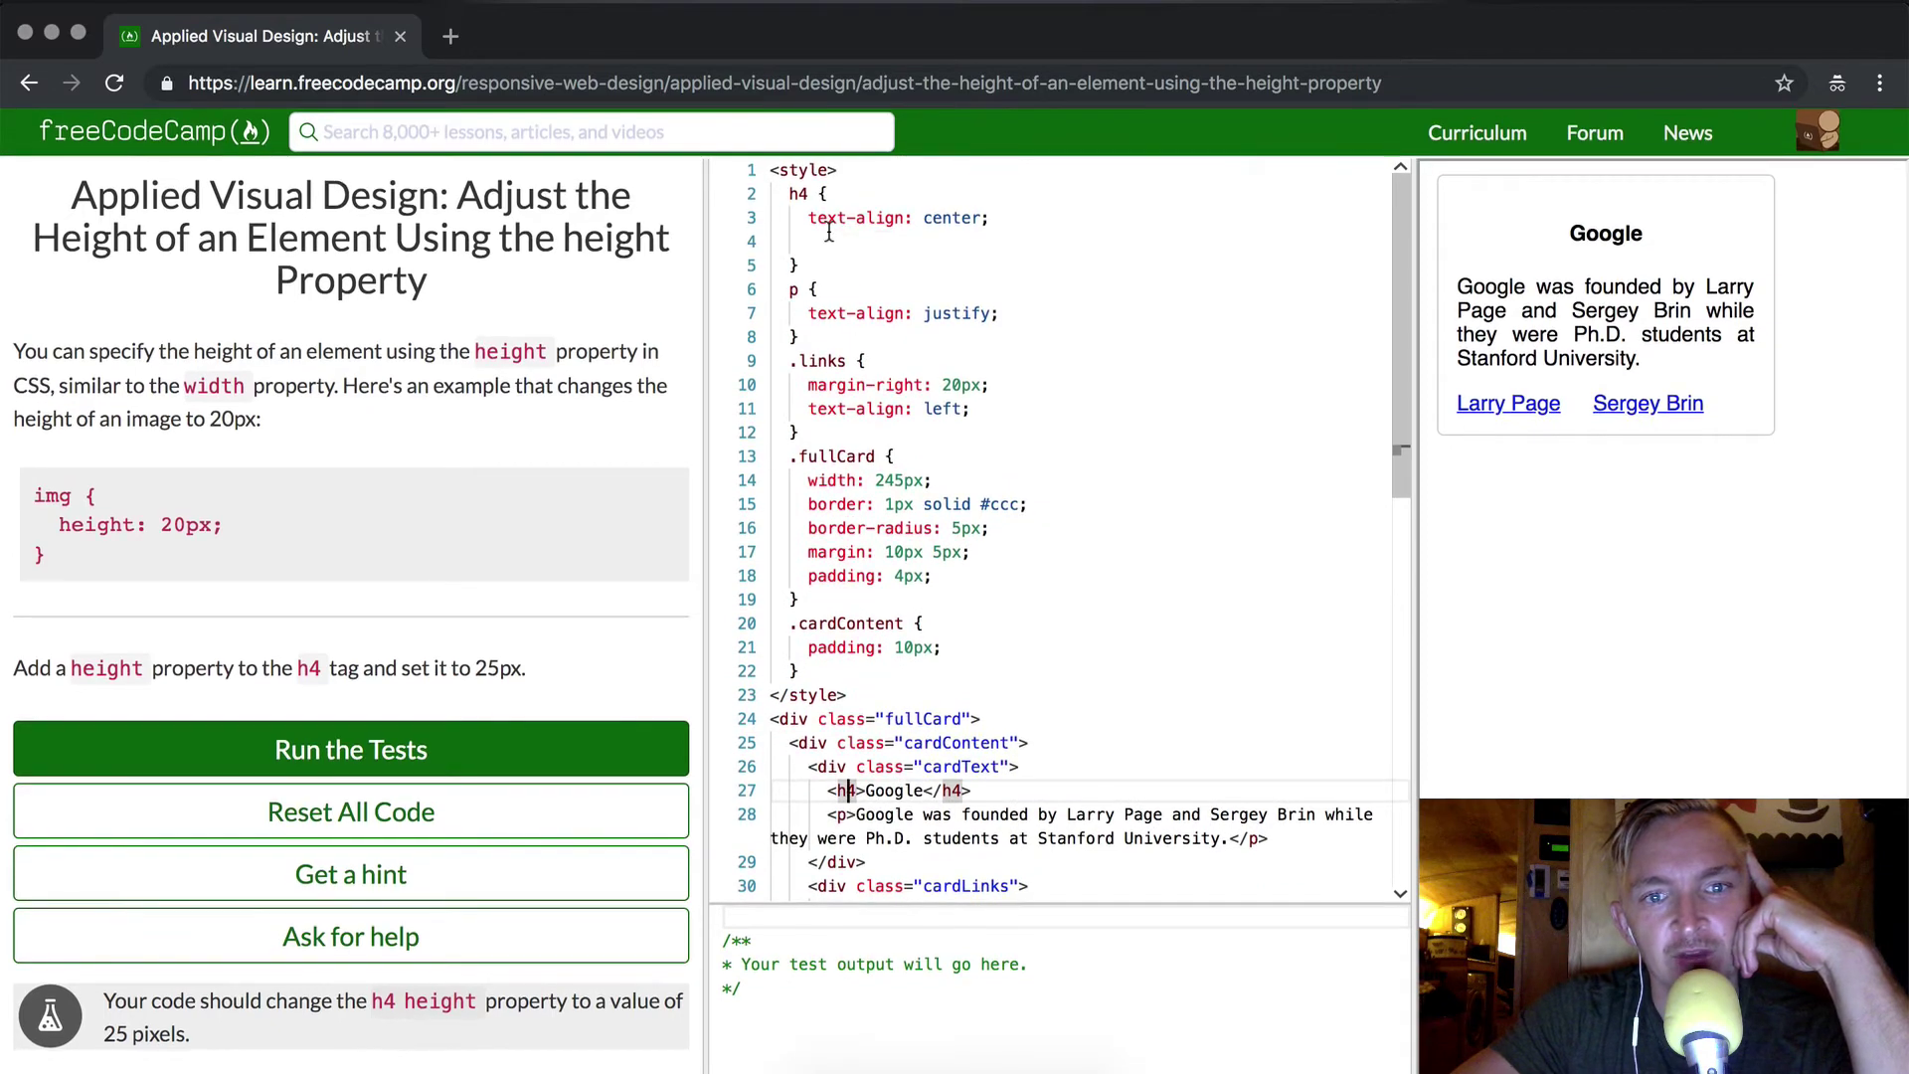
{"action": "left_click", "coordinate": [839, 242]}
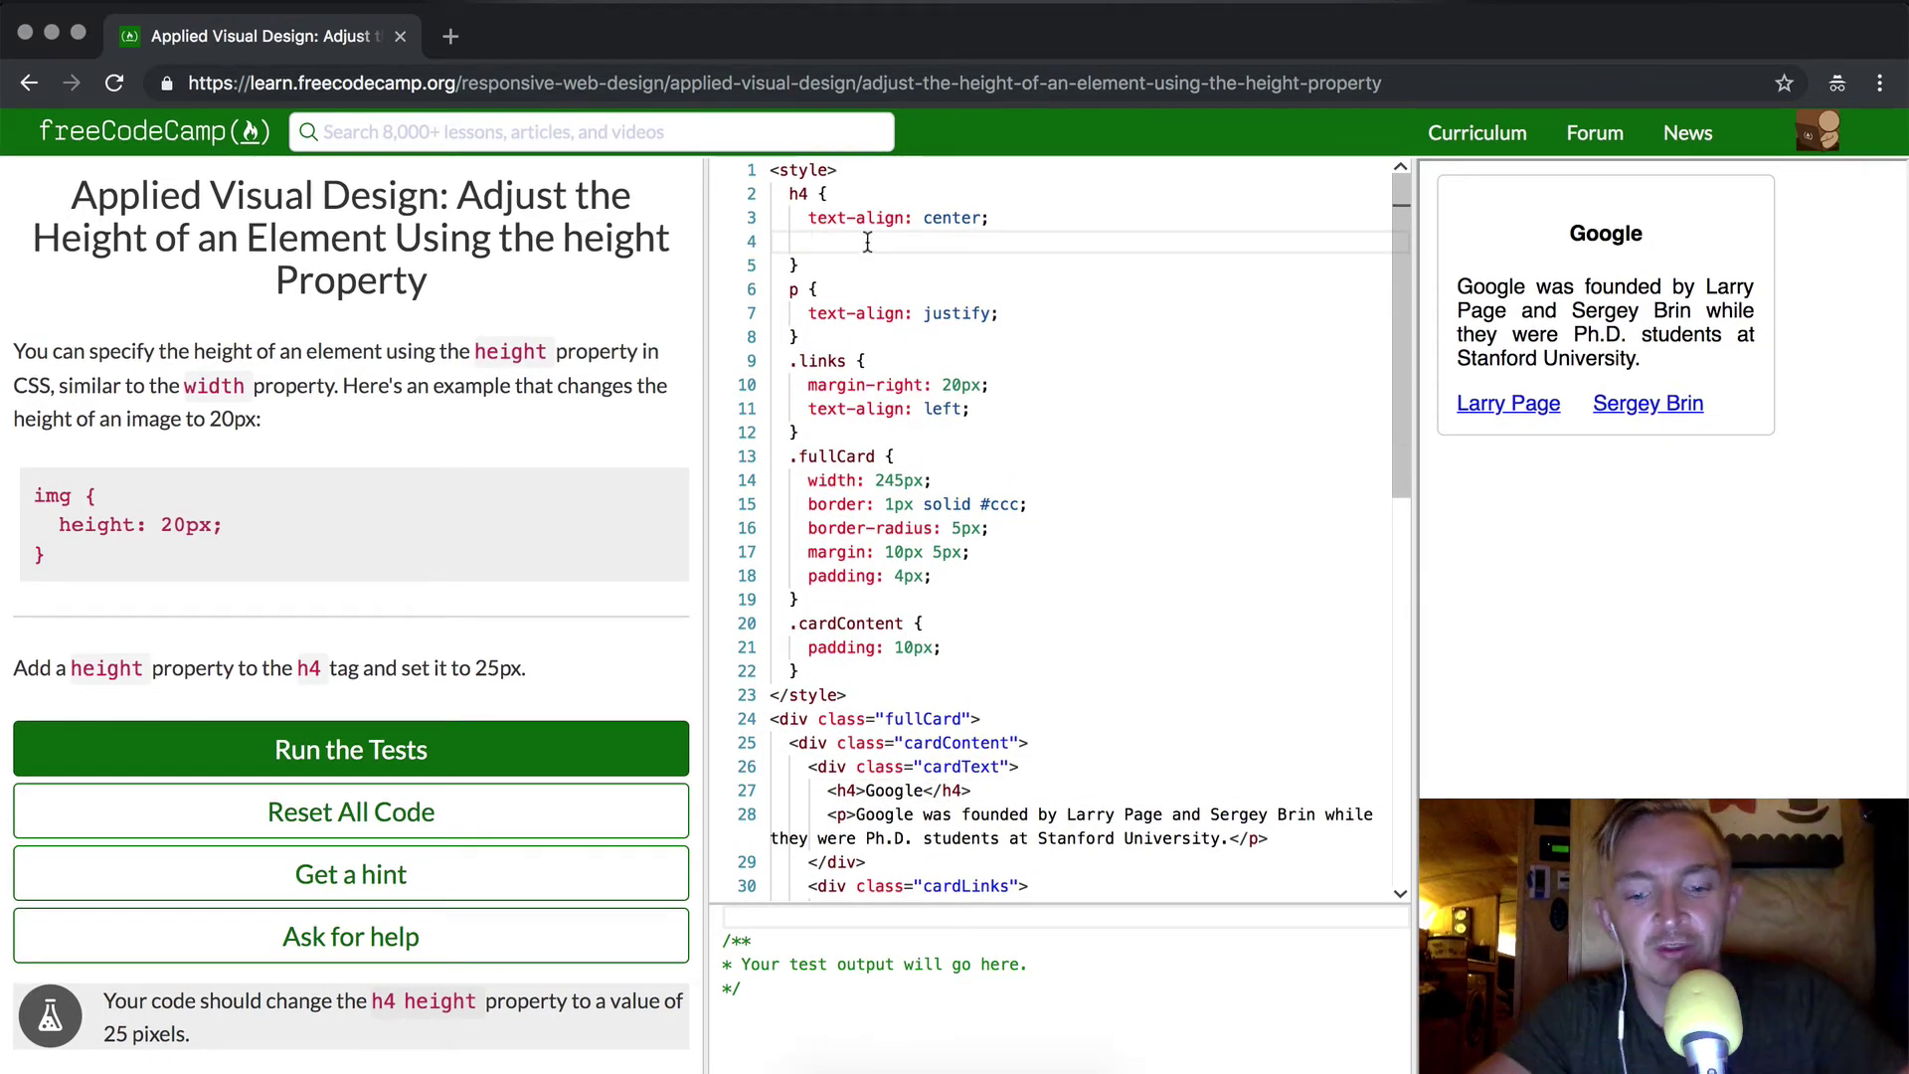
{"action": "type", "text": "height: "}
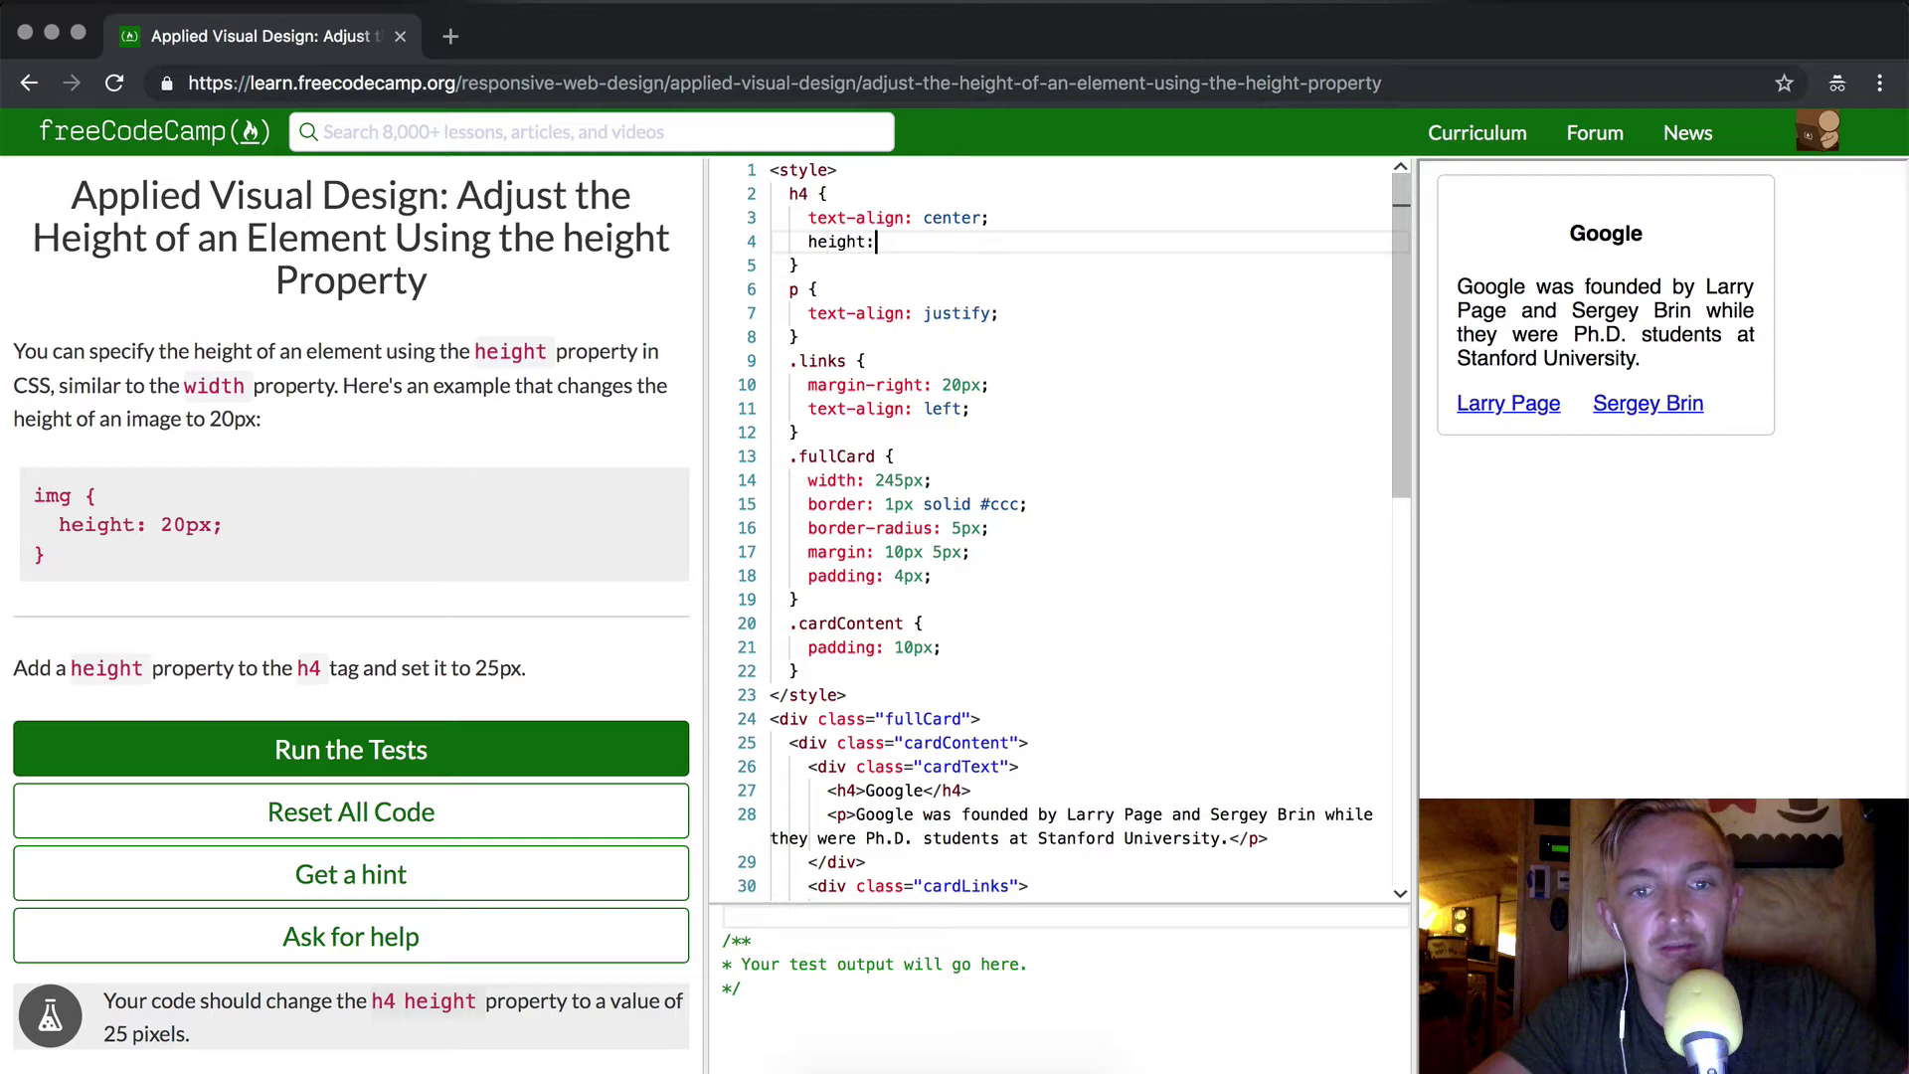
{"action": "type", "text": "25p"}
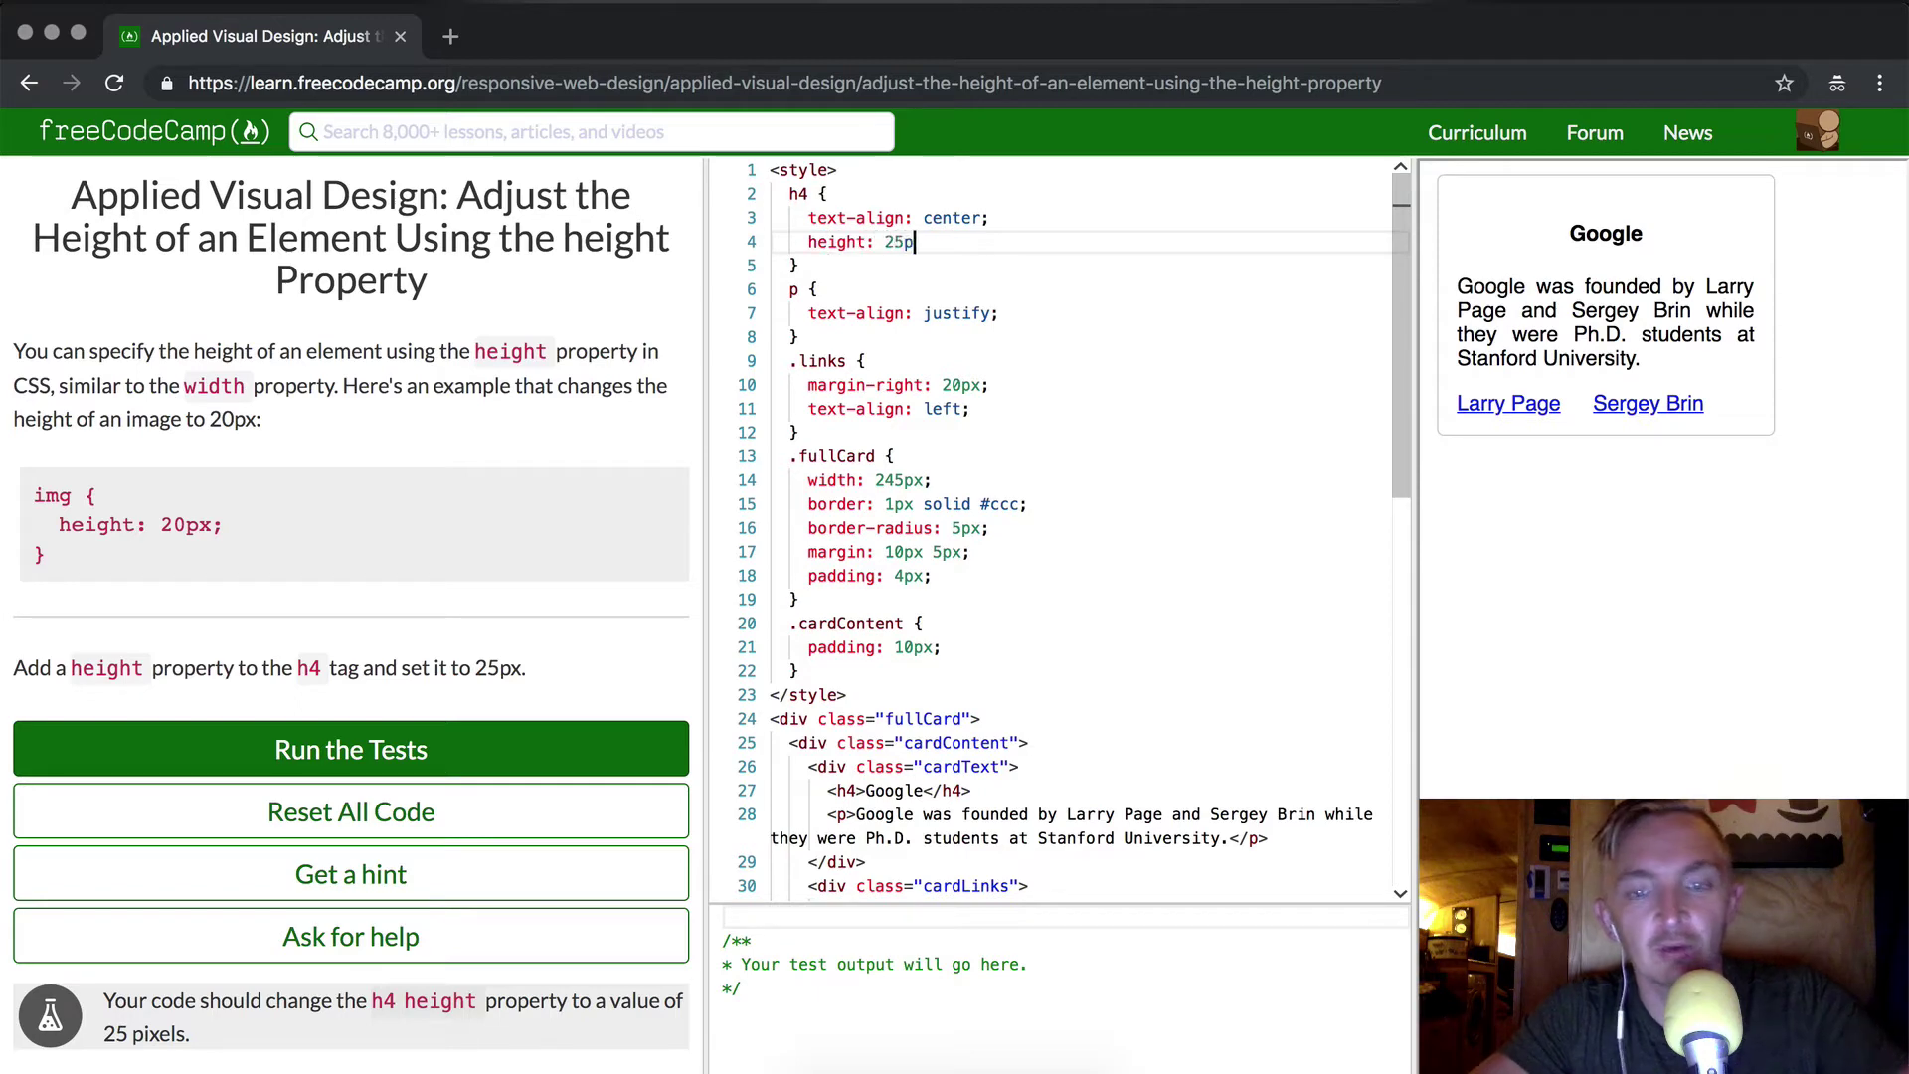
{"action": "type", "text": "x;"}
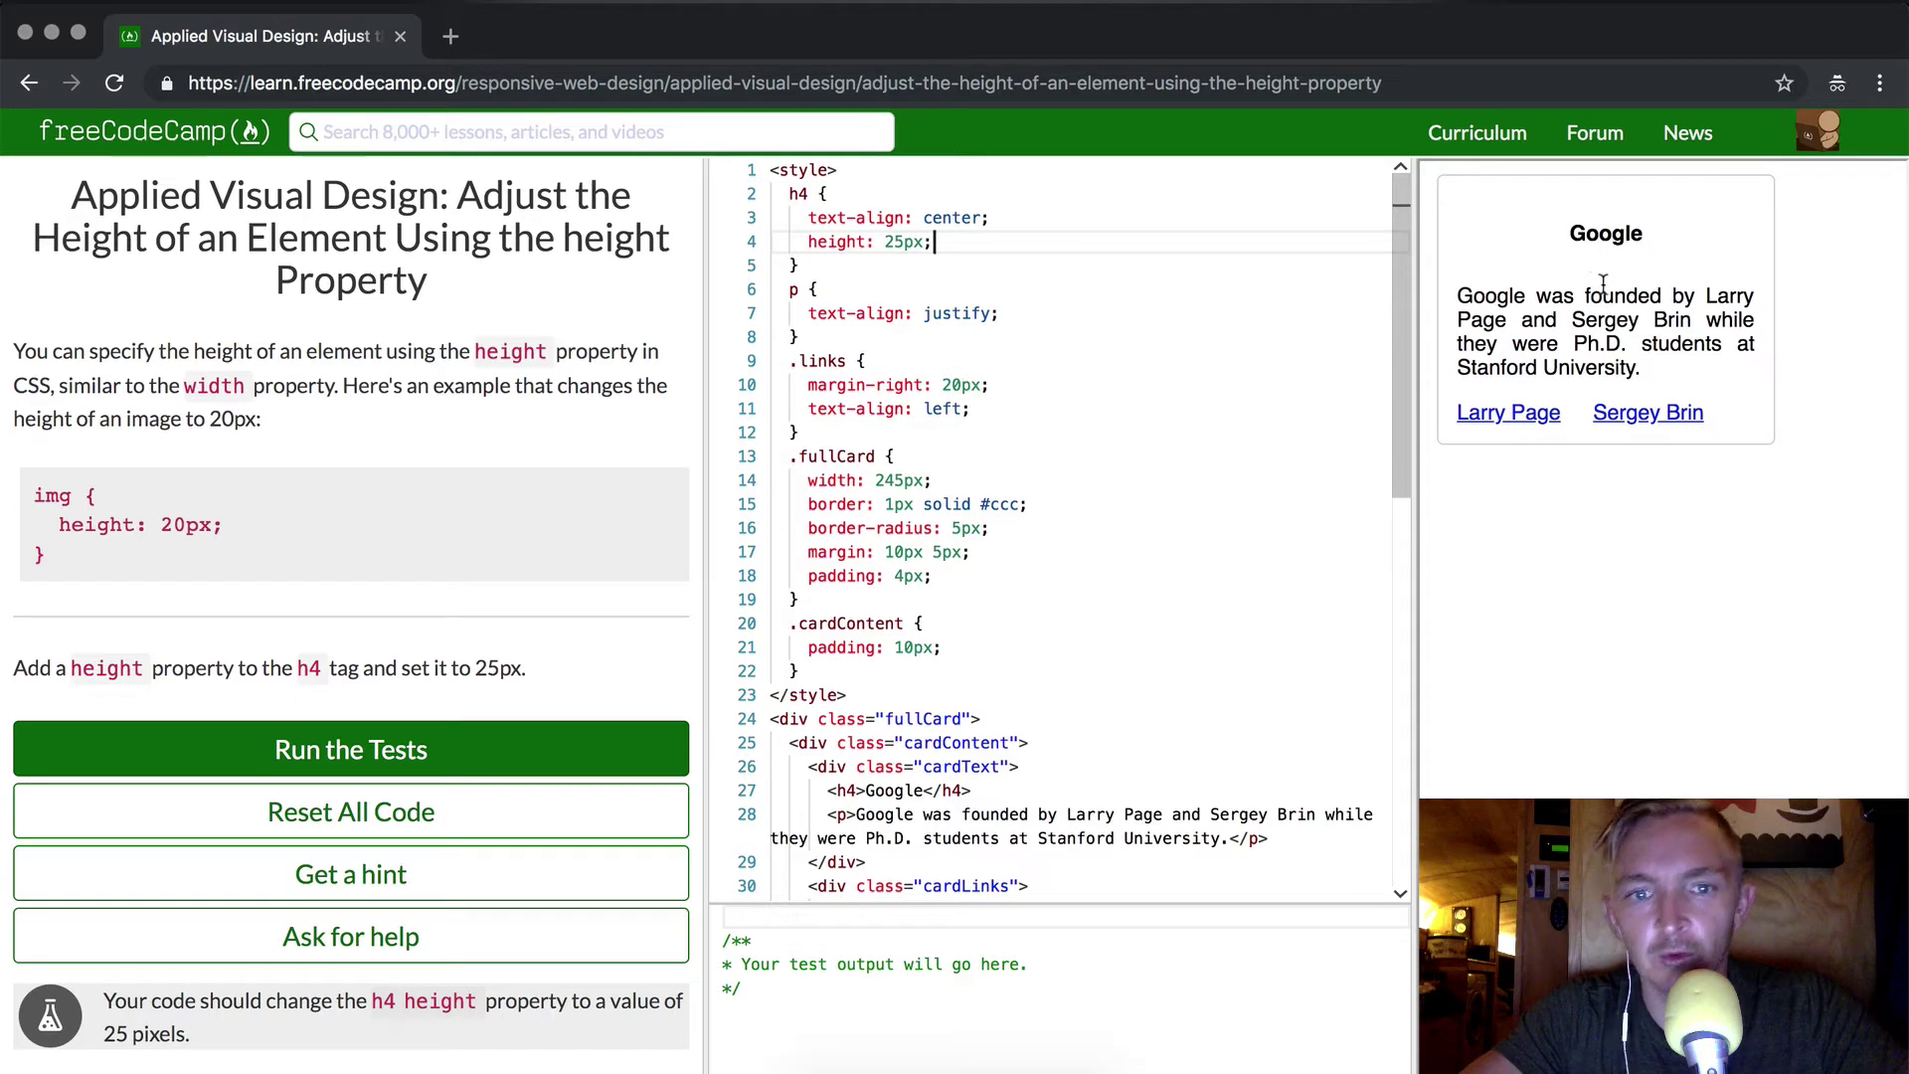
{"action": "left_click", "coordinate": [904, 243]}
{"action": "type", "text": "0"}
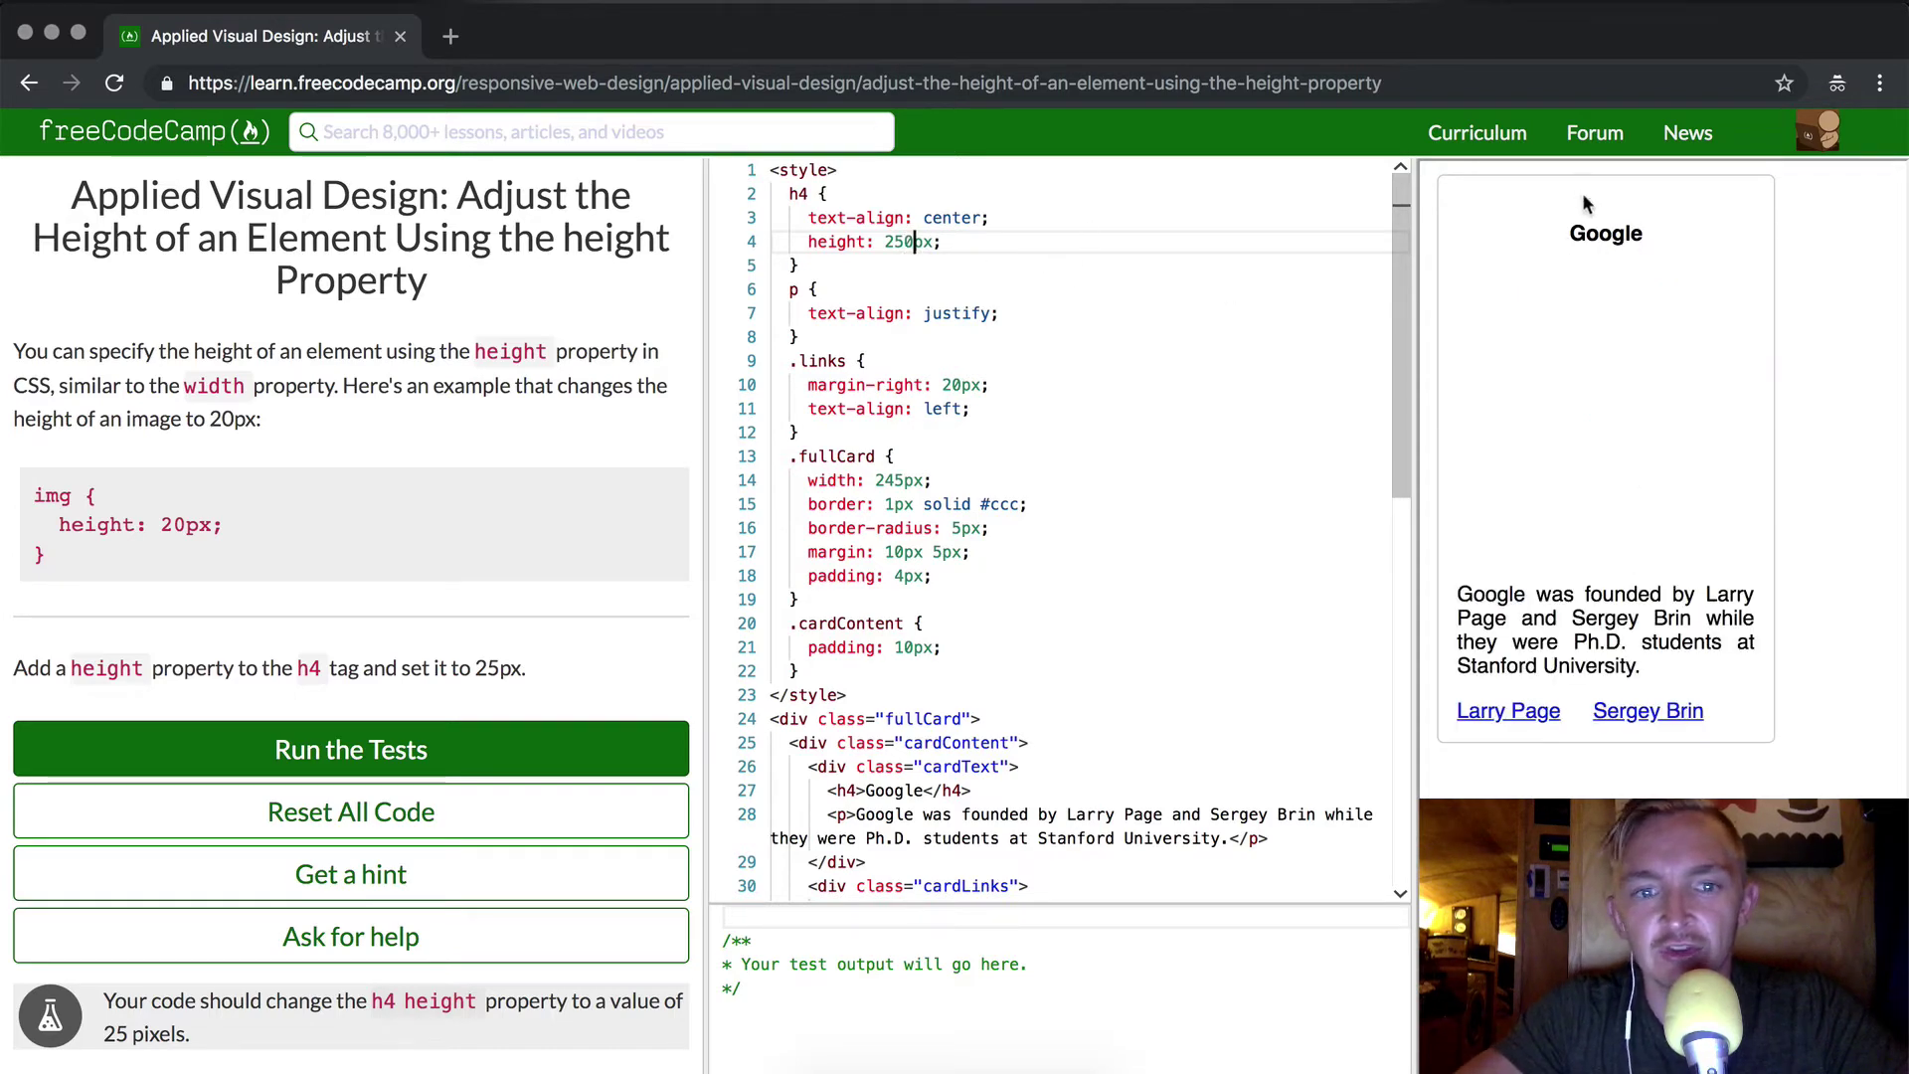
Inspect the Google h4 heading in DevTools and edit its height value back to 25px
{"action": "right_click", "coordinate": [1585, 392]}
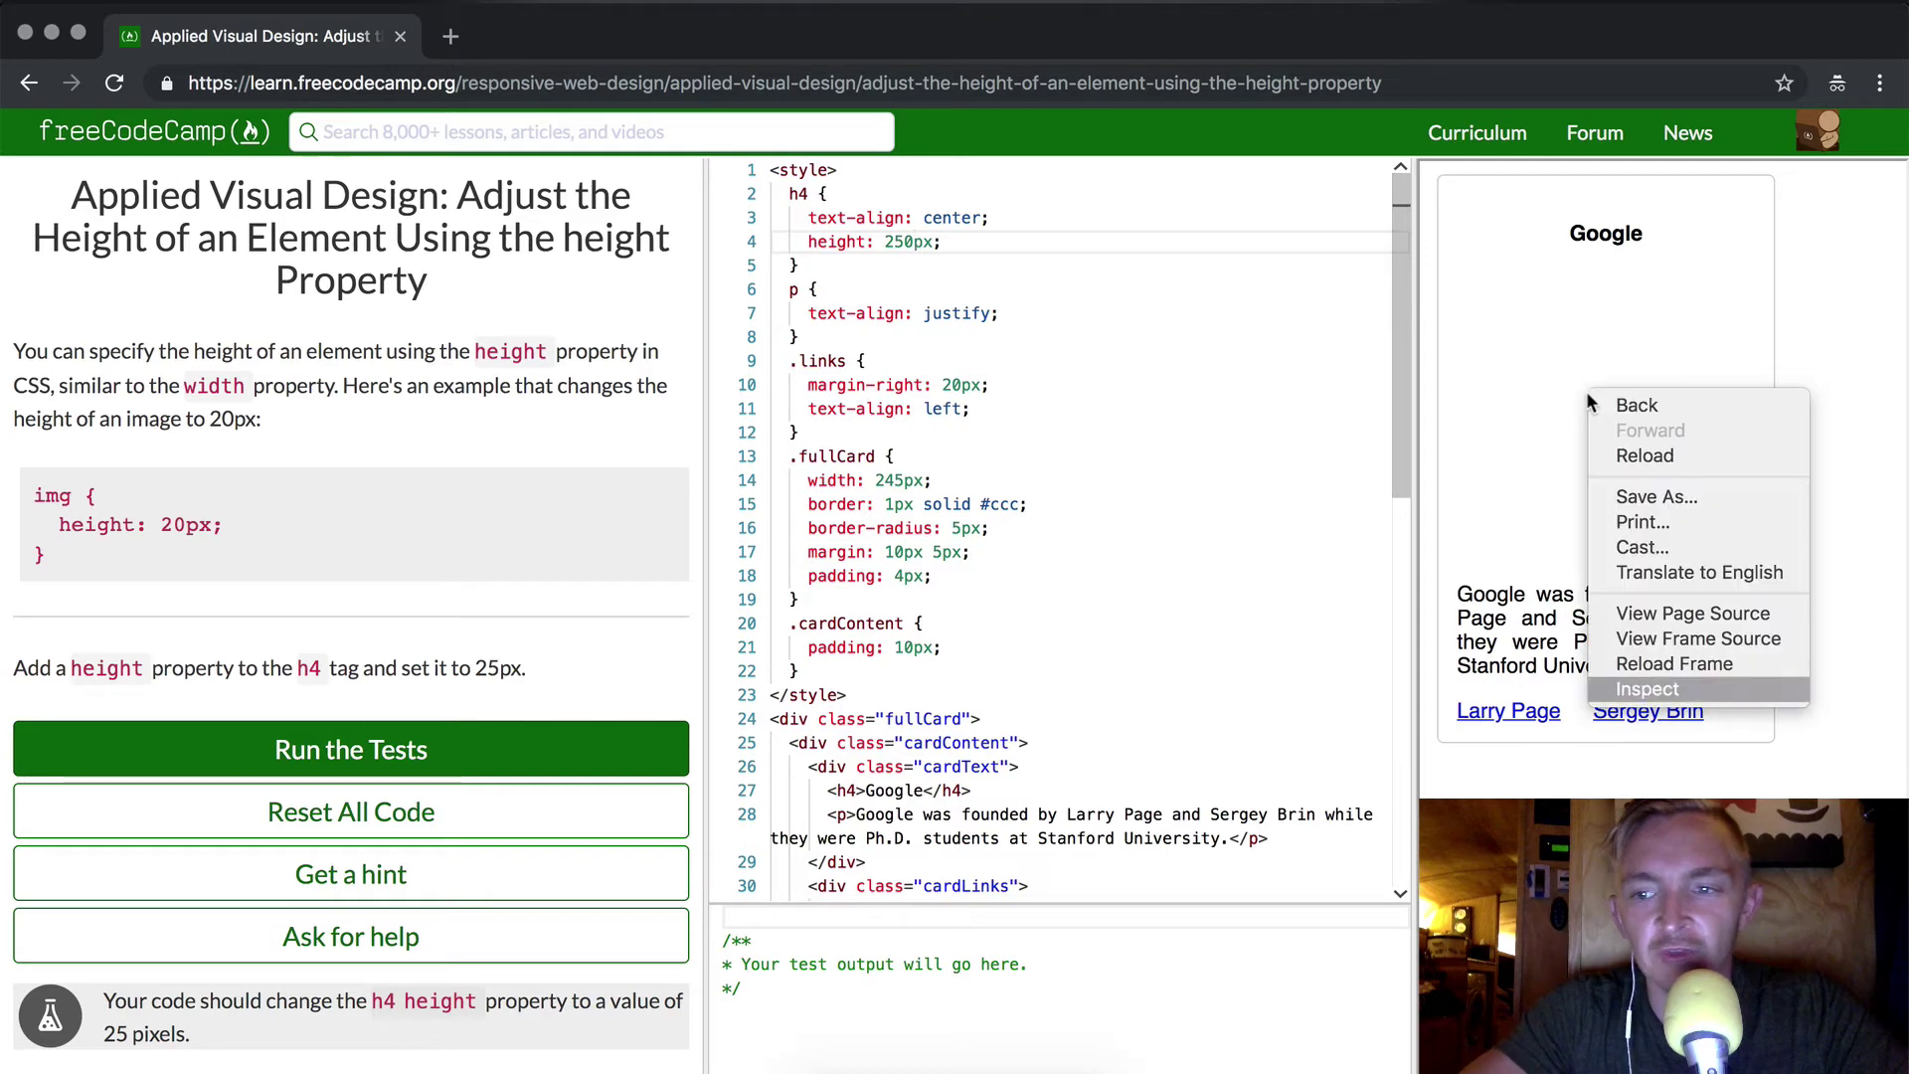
{"action": "left_click", "coordinate": [1642, 690]}
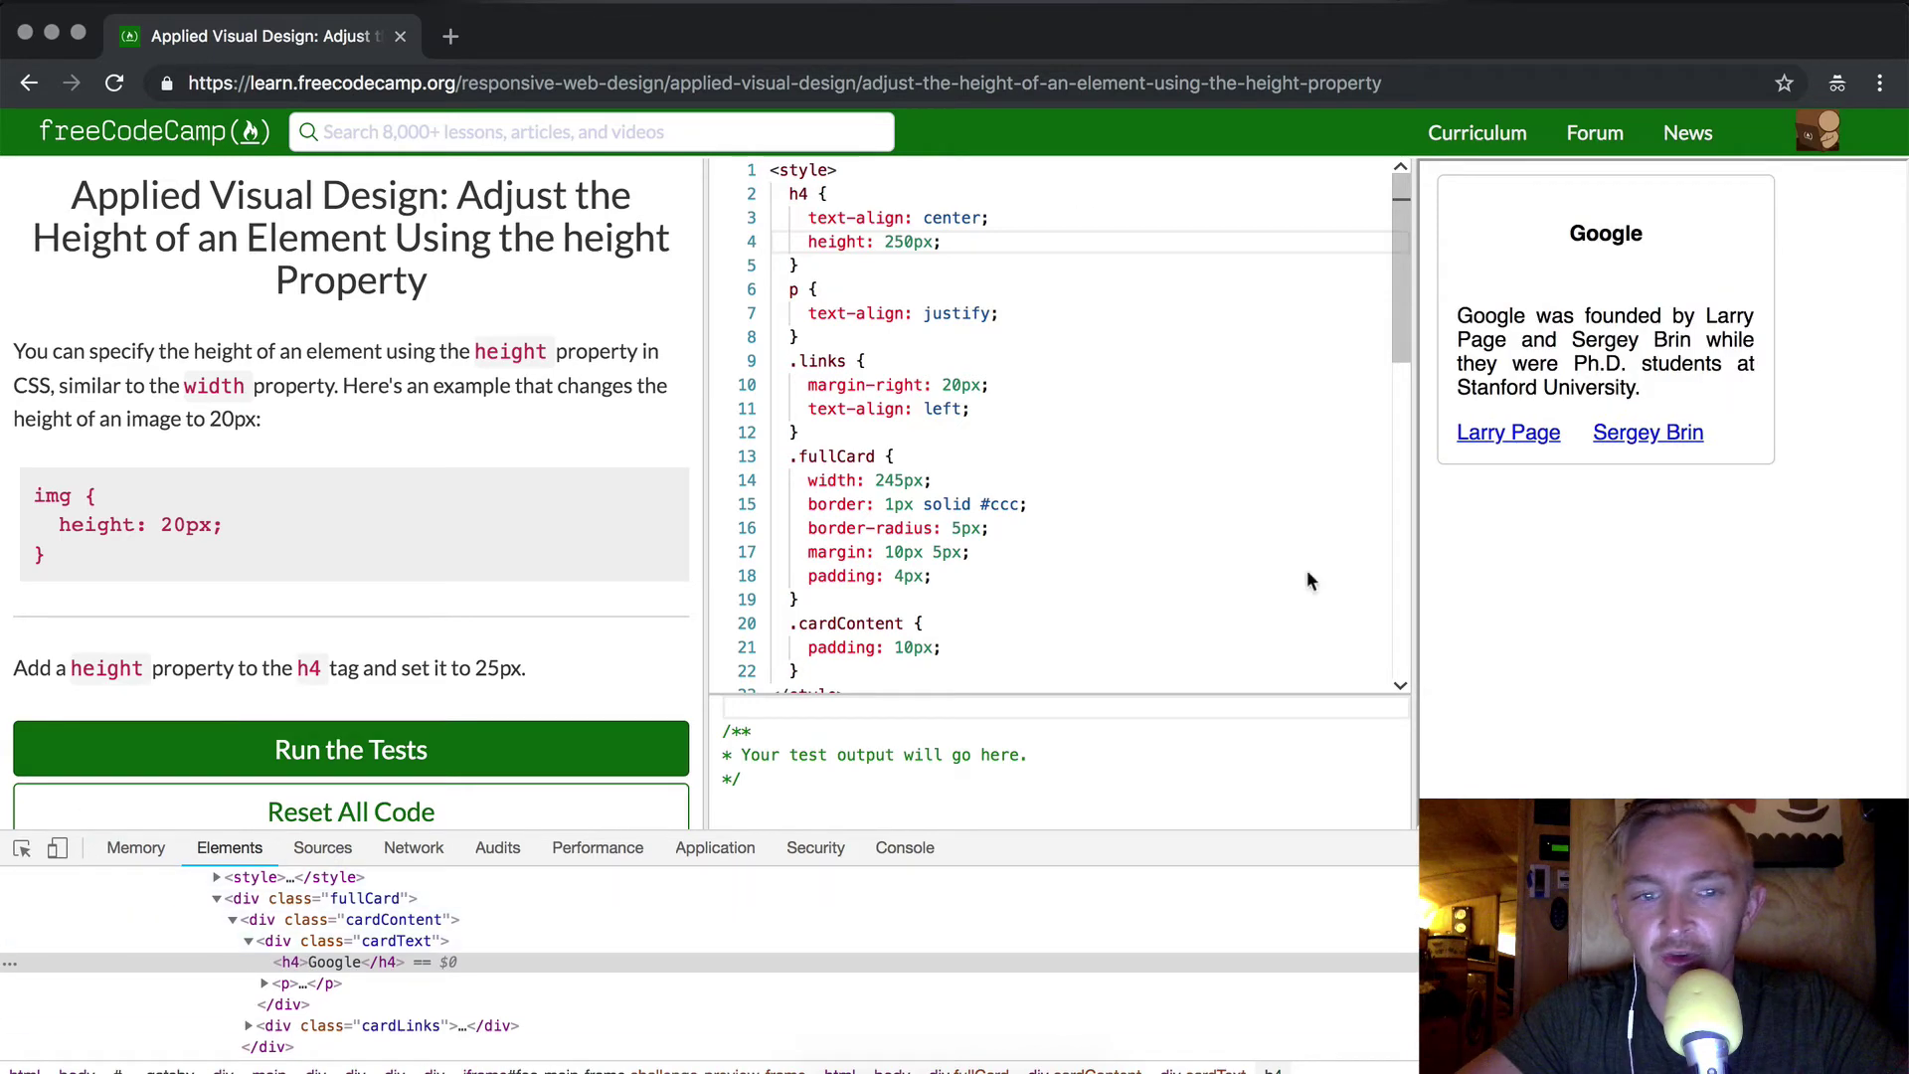
{"action": "left_click", "coordinate": [913, 241]}
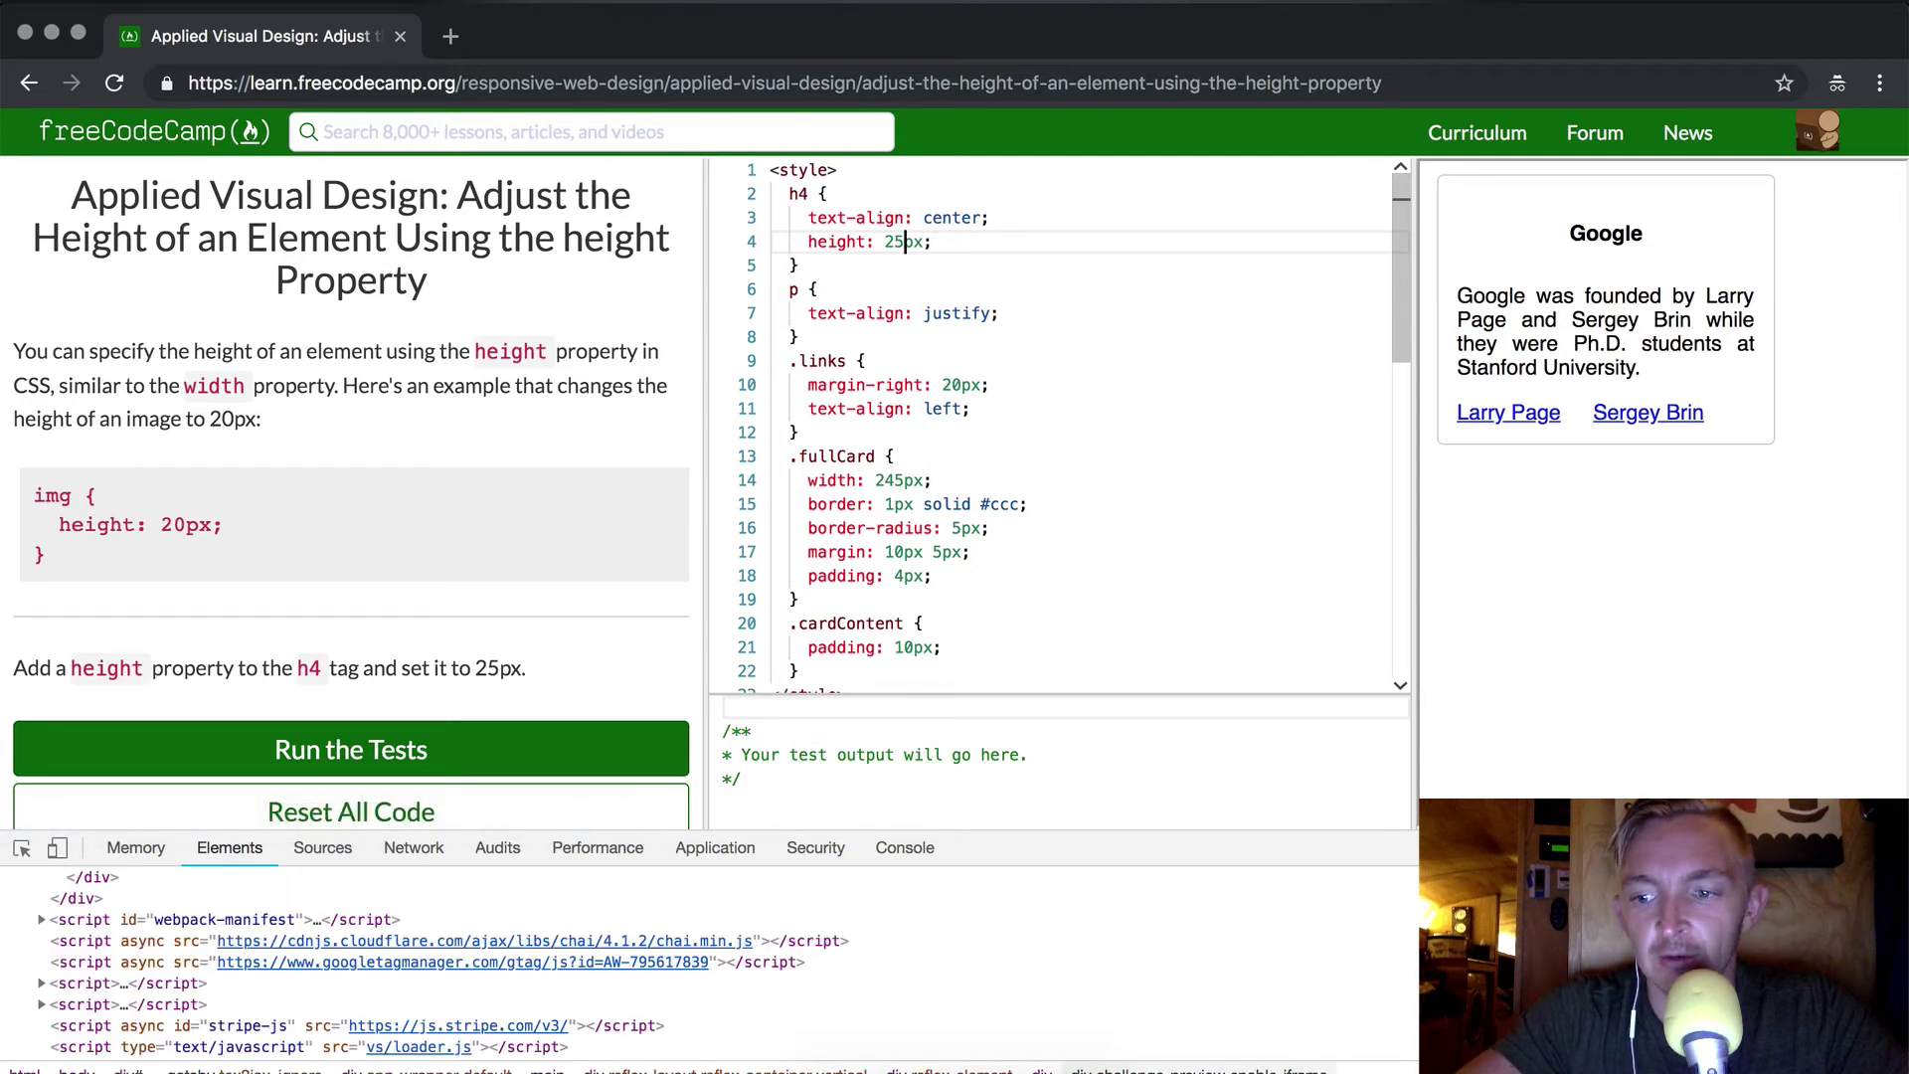
{"action": "key", "text": "super+alt+i"}
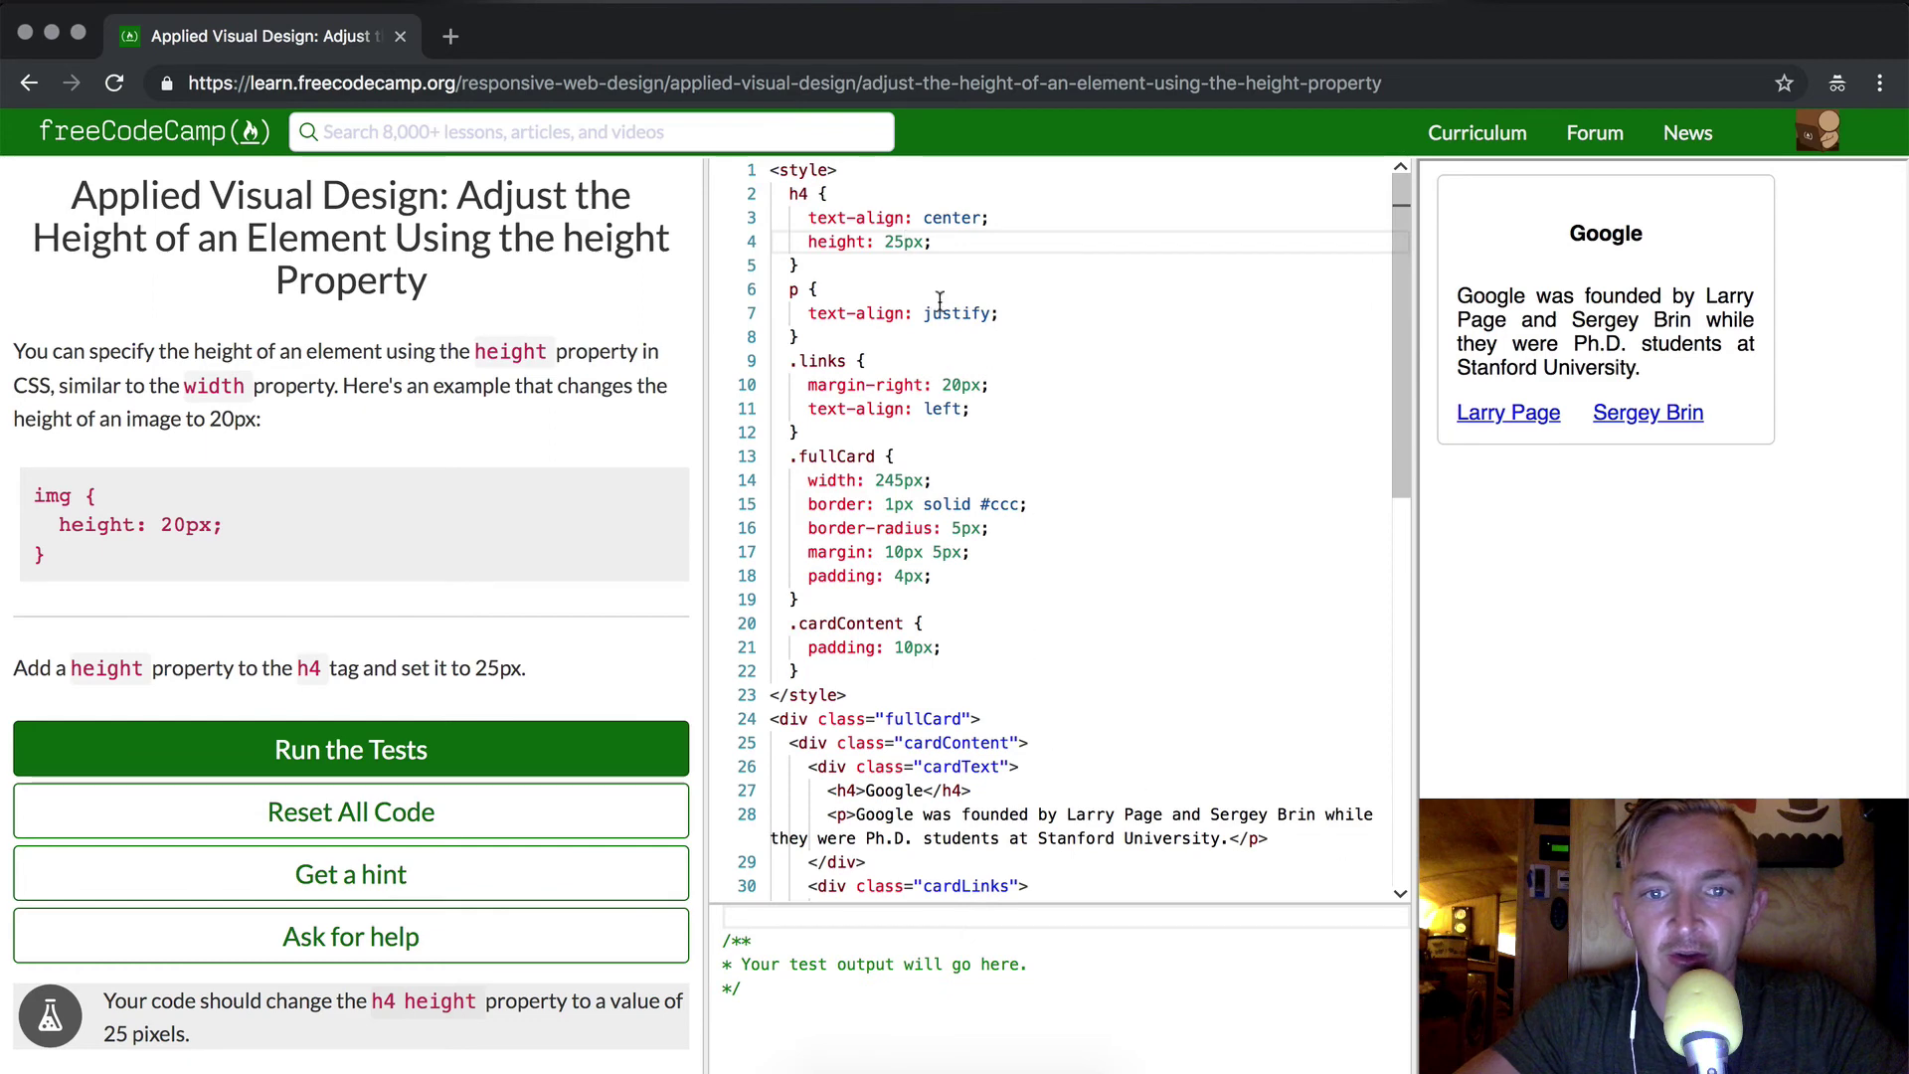
Run the challenge tests until the 'Off the charts!' success dialog appears
{"action": "left_click", "coordinate": [945, 221]}
{"action": "left_click", "coordinate": [523, 732]}
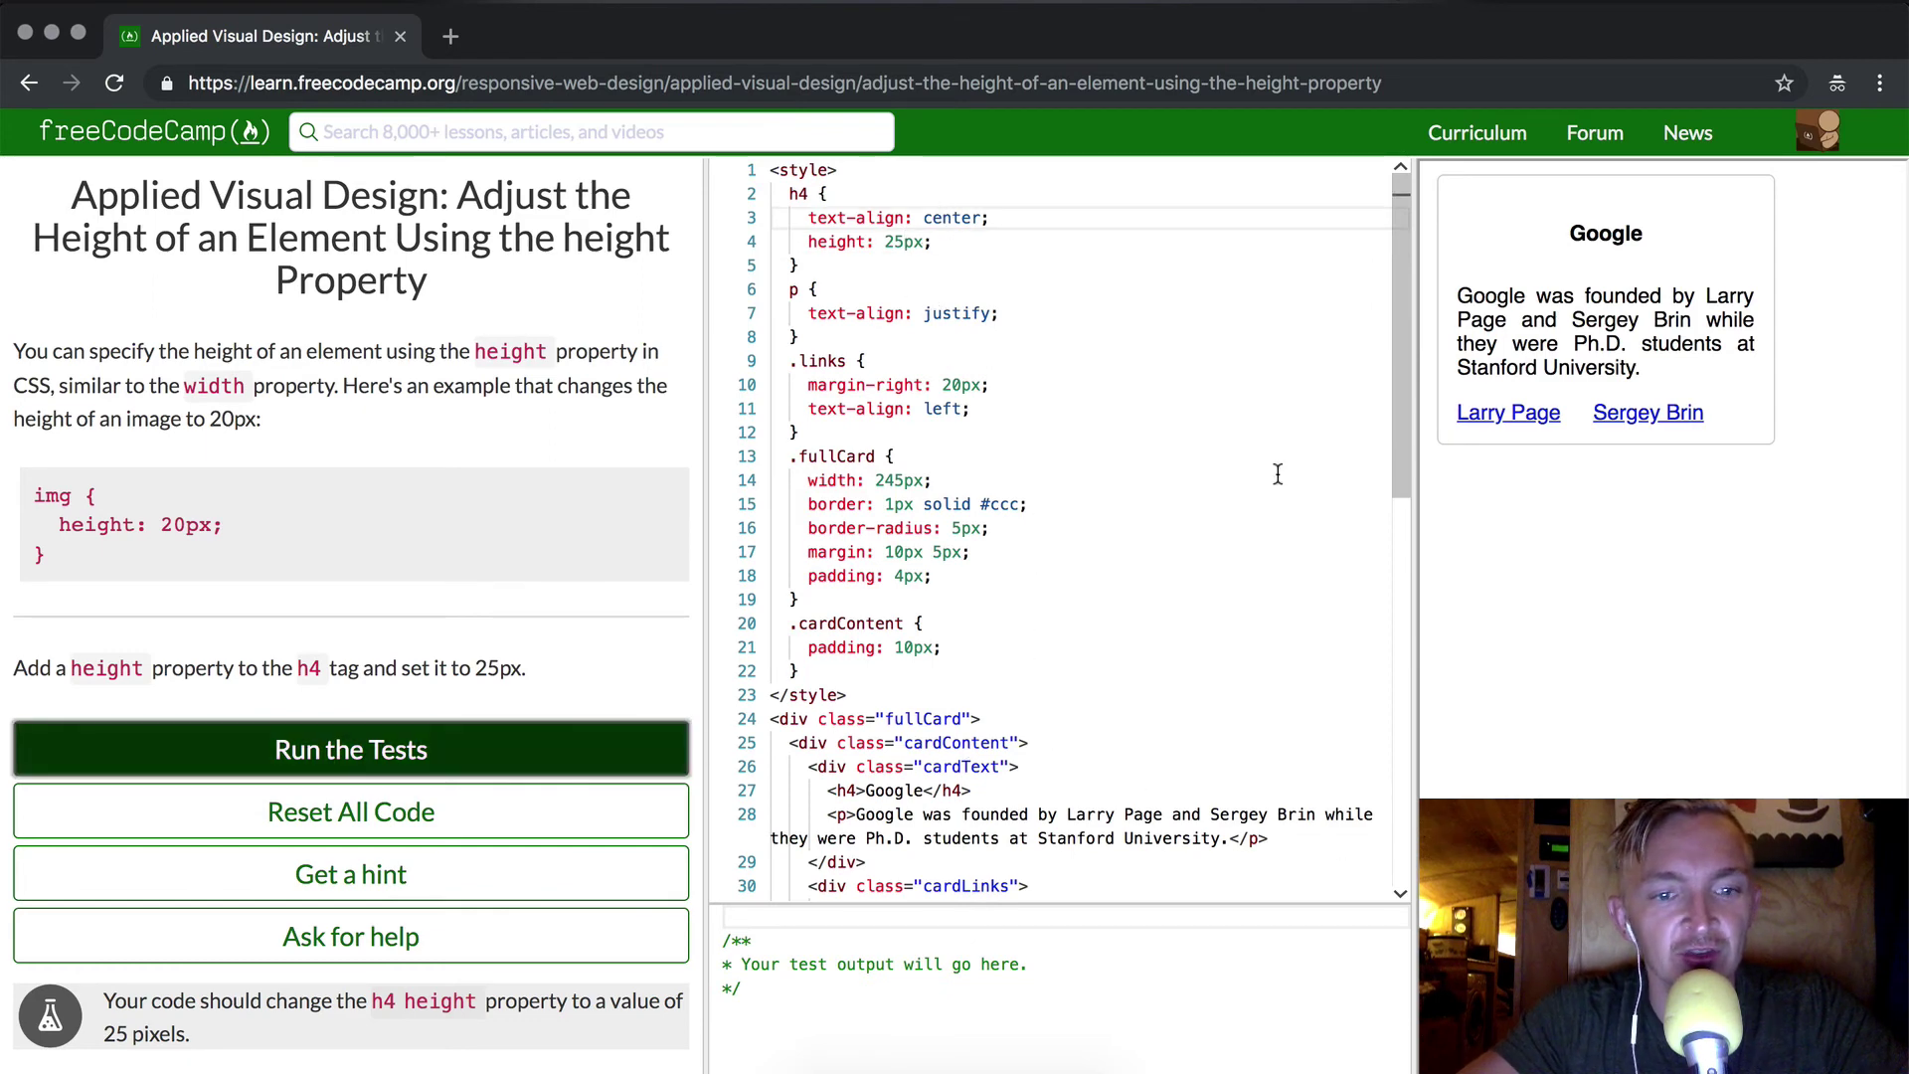